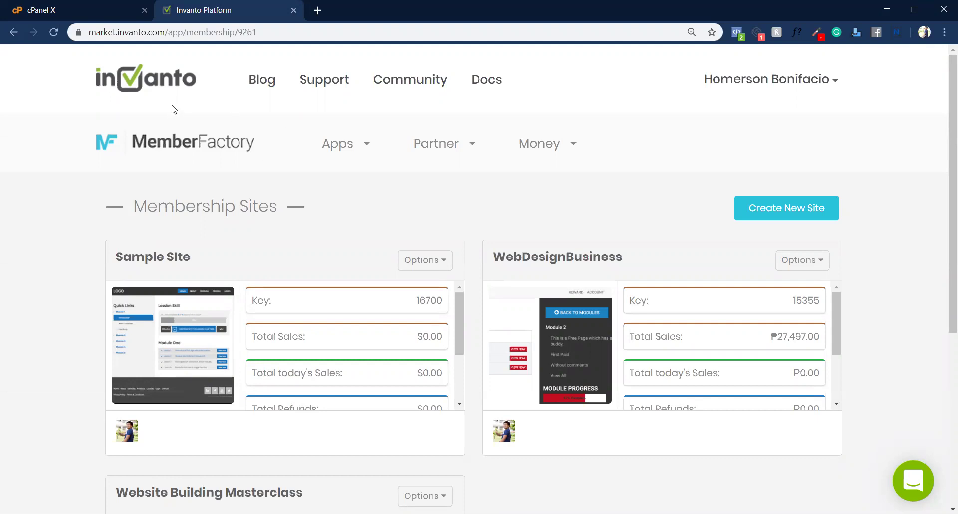
pyautogui.click(71, 13)
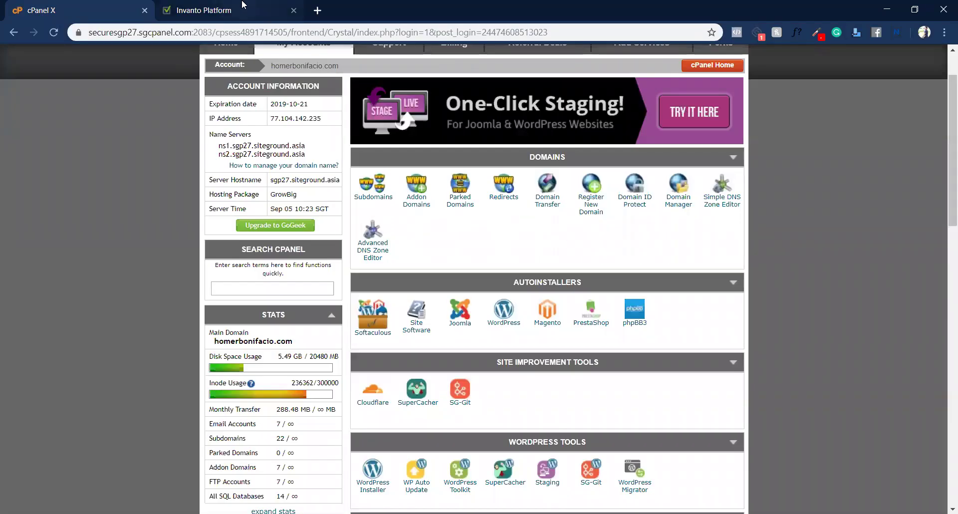
pyautogui.click(225, 10)
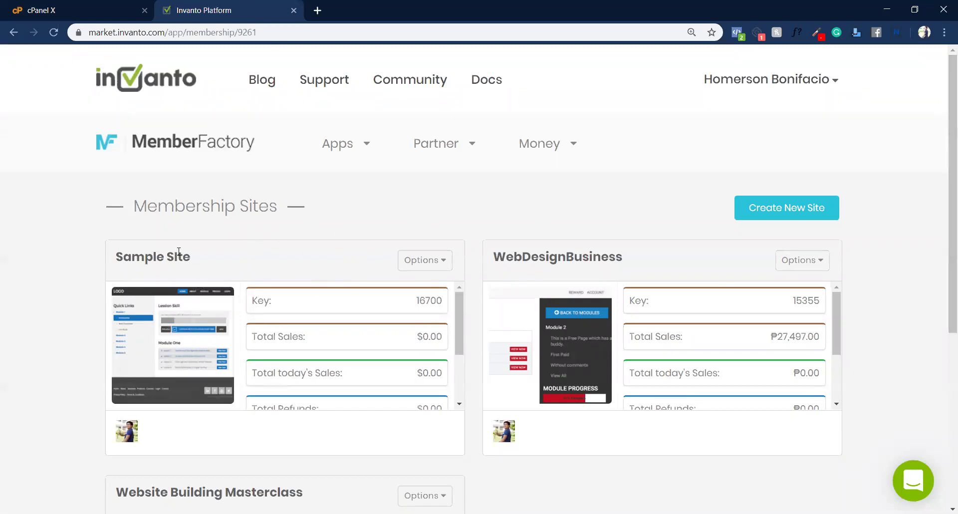
# - Open the Domain Mapping settings of the Sample Site membership site
pyautogui.scroll(-1, 349, 239)
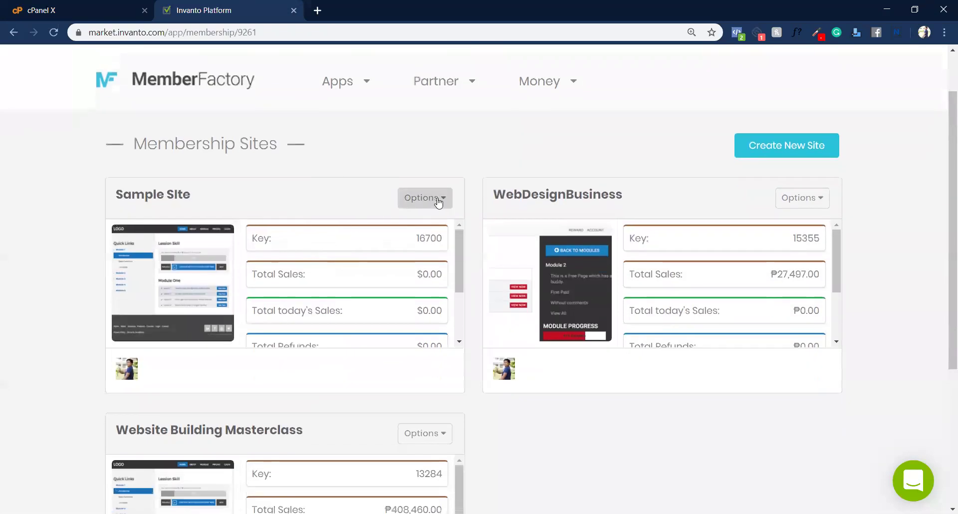
pyautogui.click(438, 201)
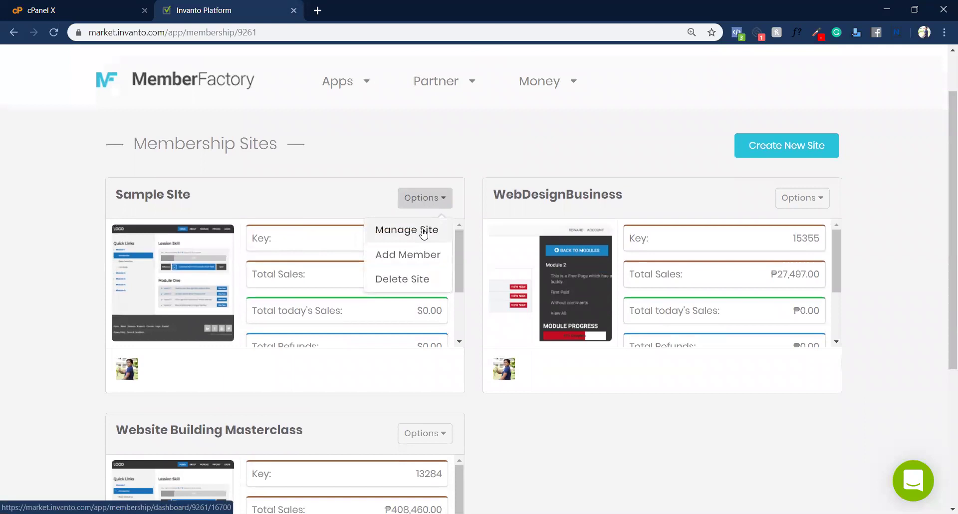
pyautogui.click(422, 230)
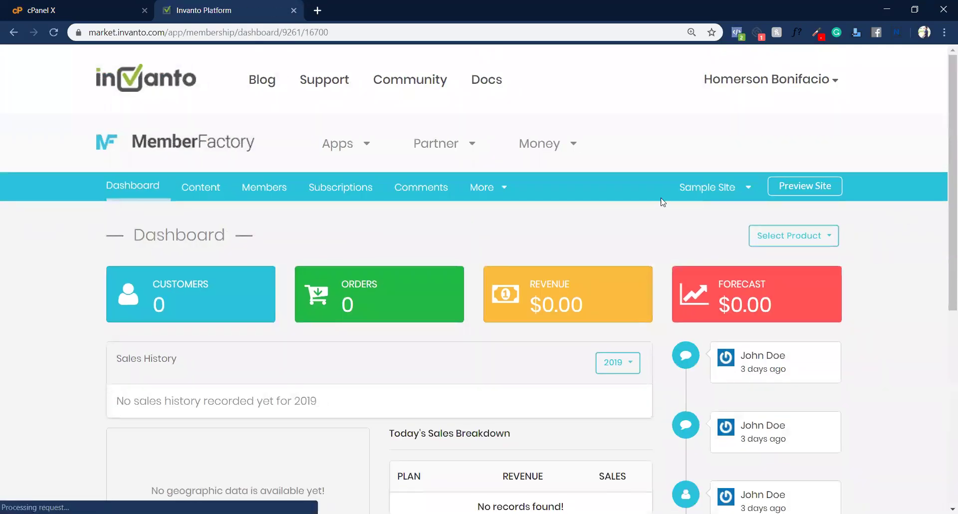
pyautogui.click(501, 195)
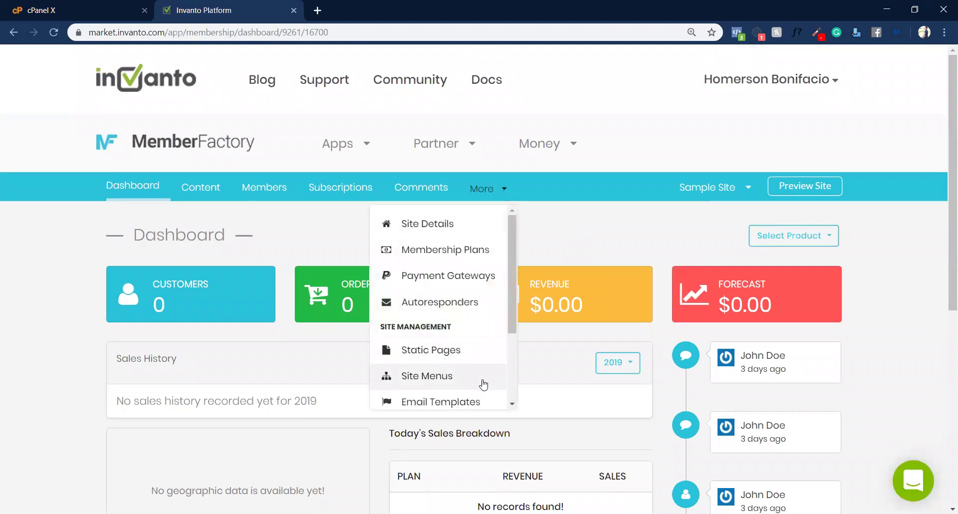
pyautogui.scroll(-1, 479, 372)
pyautogui.scroll(-1, 474, 367)
pyautogui.click(451, 391)
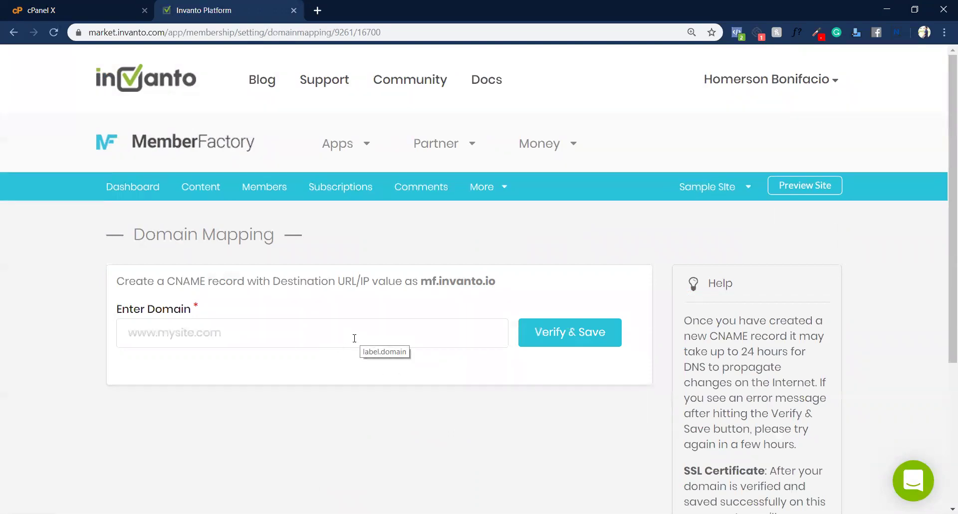
# - Switch to cPanel and create the subdomain samplesite123 under digitalmastersacademy.net
pyautogui.click(104, 10)
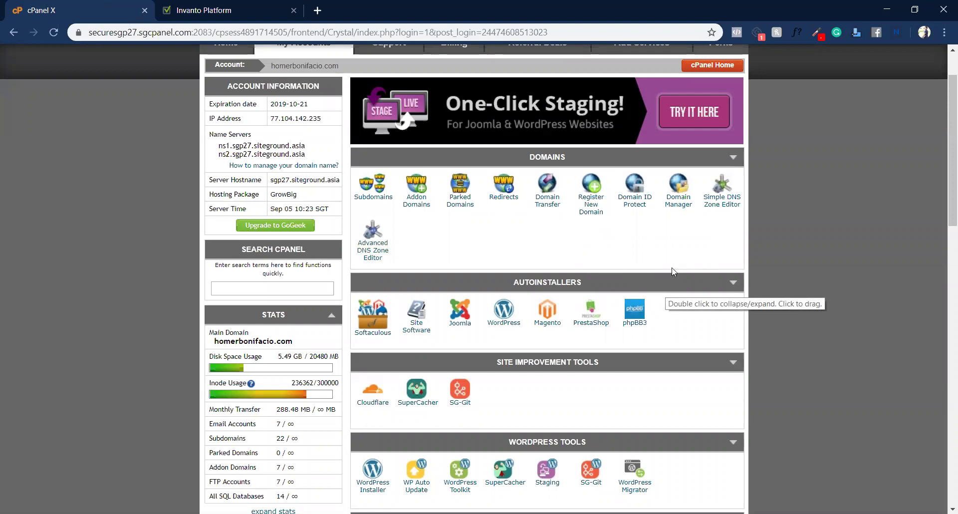
pyautogui.click(383, 200)
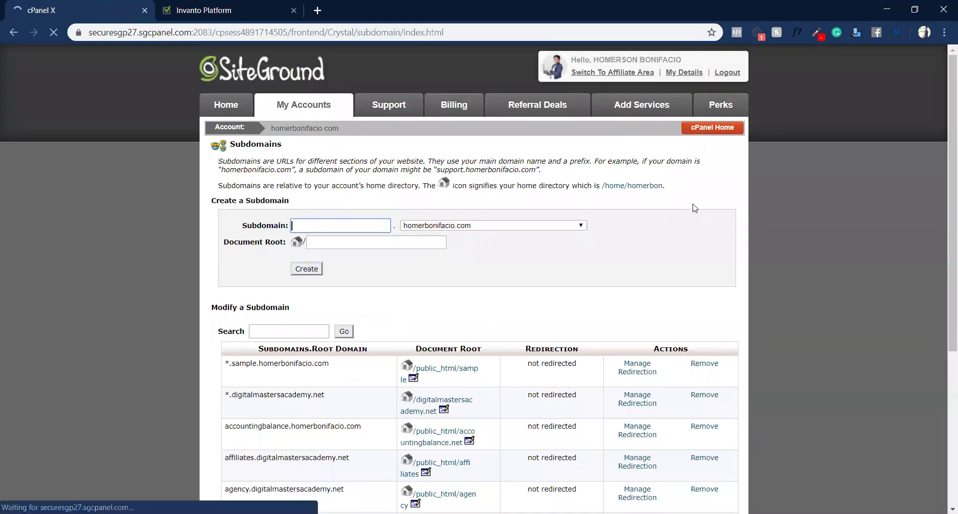
pyautogui.click(537, 229)
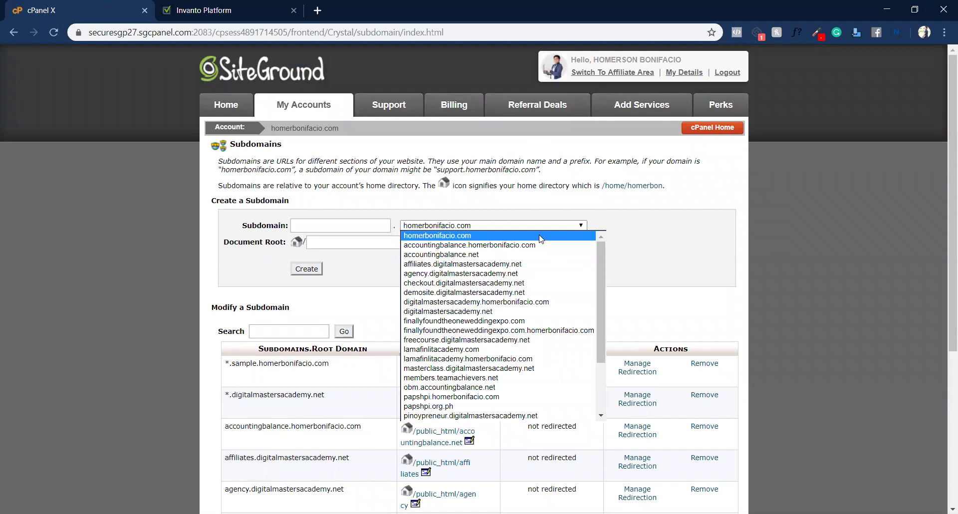
pyautogui.click(511, 312)
pyautogui.click(320, 227)
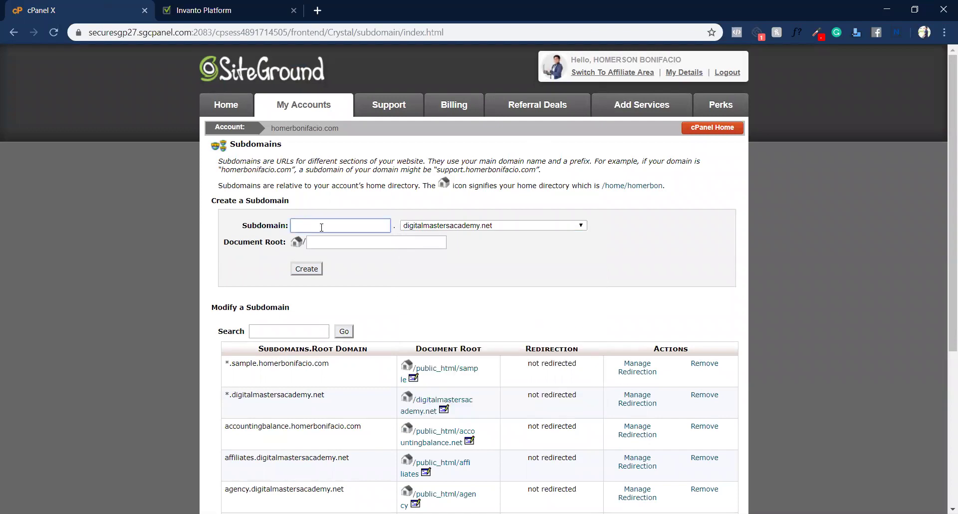
pyautogui.write('samplesite123')
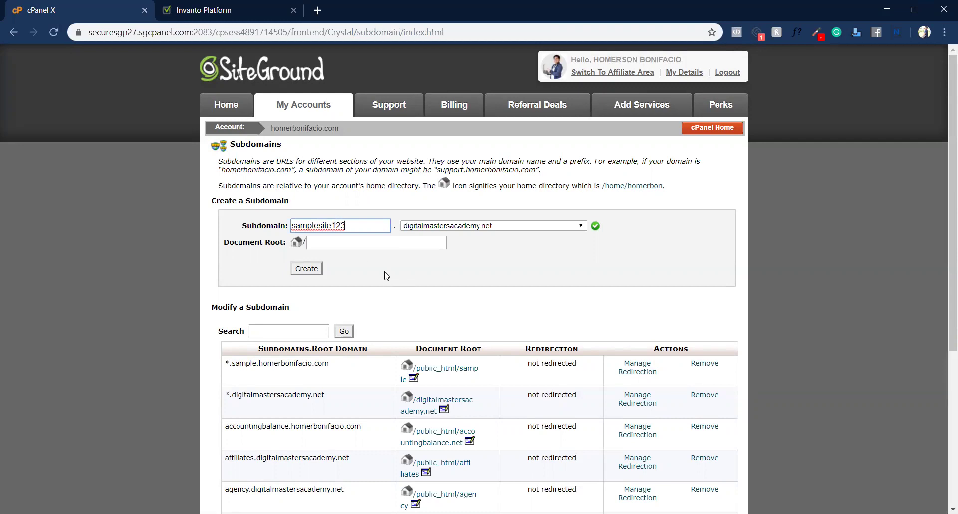
pyautogui.click(424, 263)
pyautogui.click(308, 269)
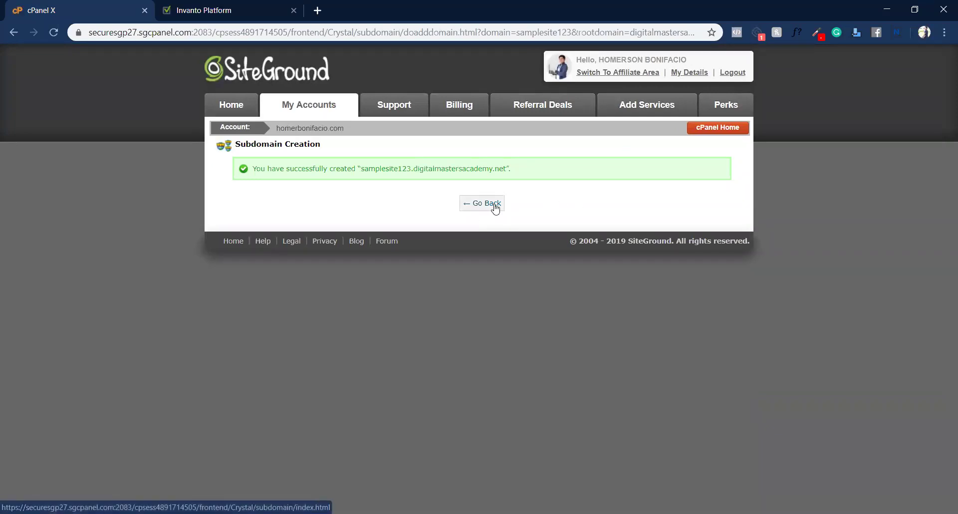
# - Return to the subdomain list and copy the full address samplesite123.digitalmastersacademy.net from its second page
pyautogui.click(495, 208)
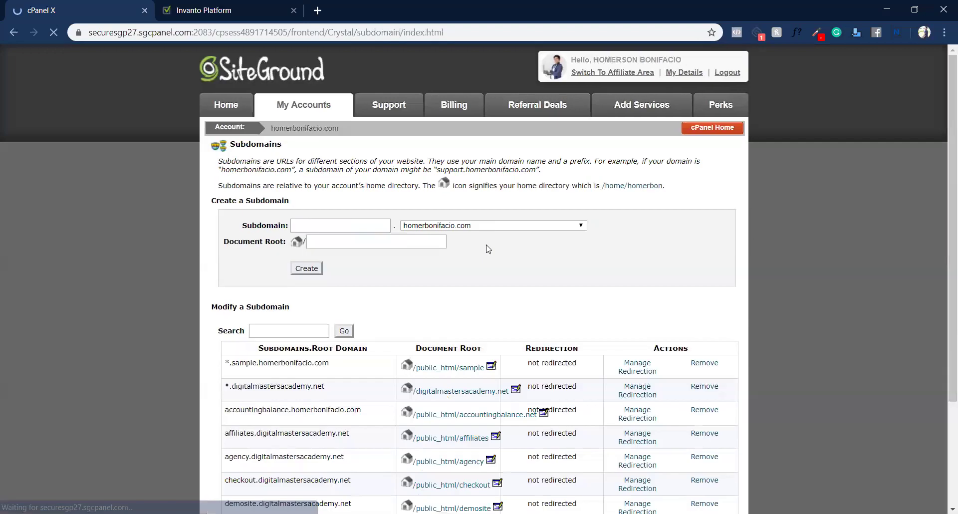
pyautogui.scroll(-3, 616, 310)
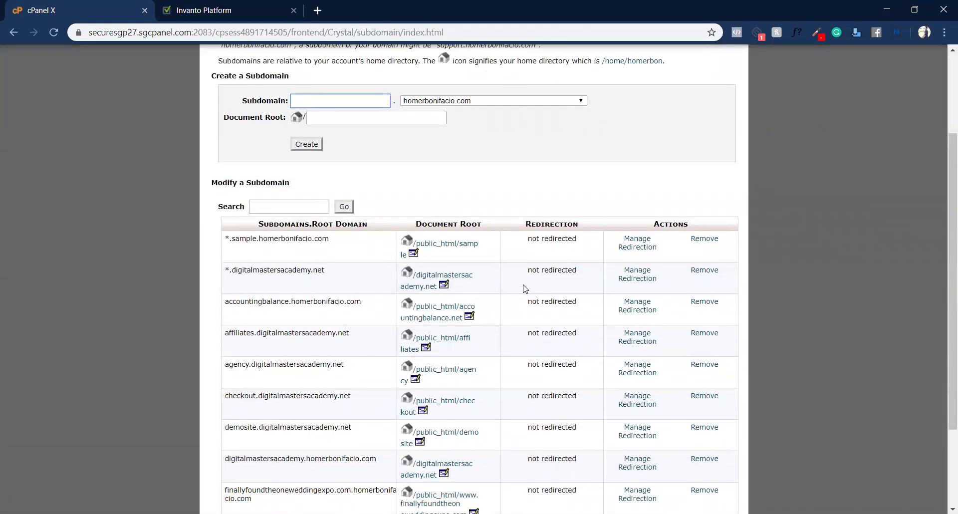
pyautogui.scroll(-3, 524, 288)
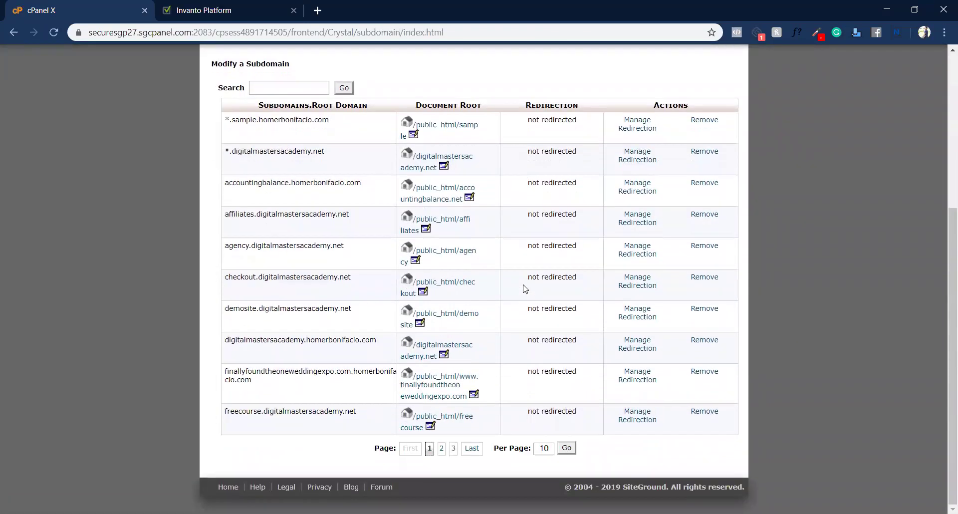
pyautogui.click(442, 450)
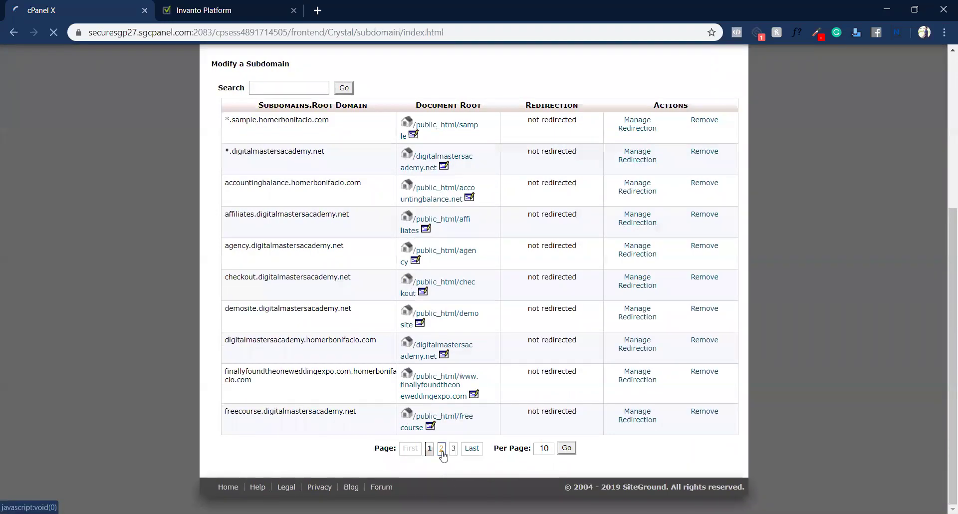
pyautogui.scroll(-4, 446, 456)
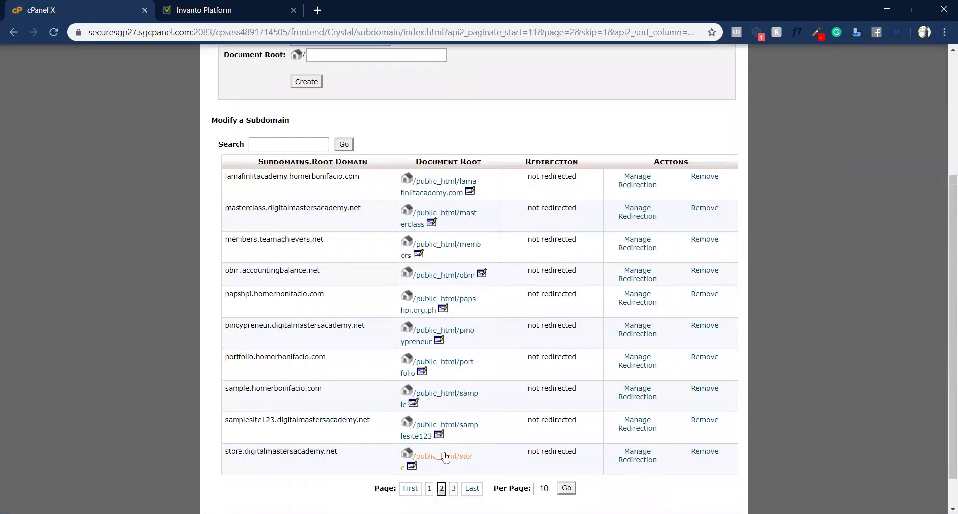
pyautogui.scroll(-1, 445, 457)
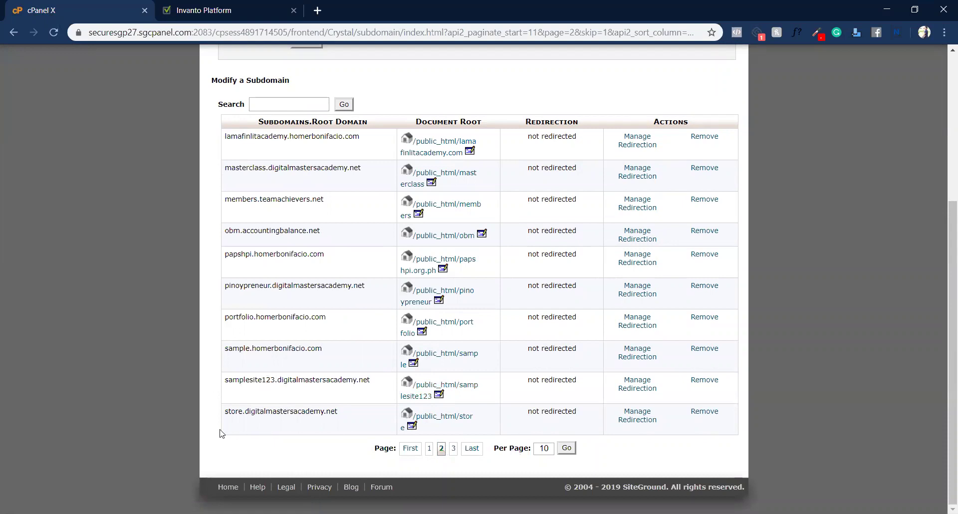
pyautogui.moveTo(228, 382); pyautogui.dragTo(381, 386)
pyautogui.rightClick(356, 382)
pyautogui.click(368, 389)
# - Switch back to the Invanto Domain Mapping page and paste samplesite123.digitalmastersacademy.net as the domain
pyautogui.click(223, 6)
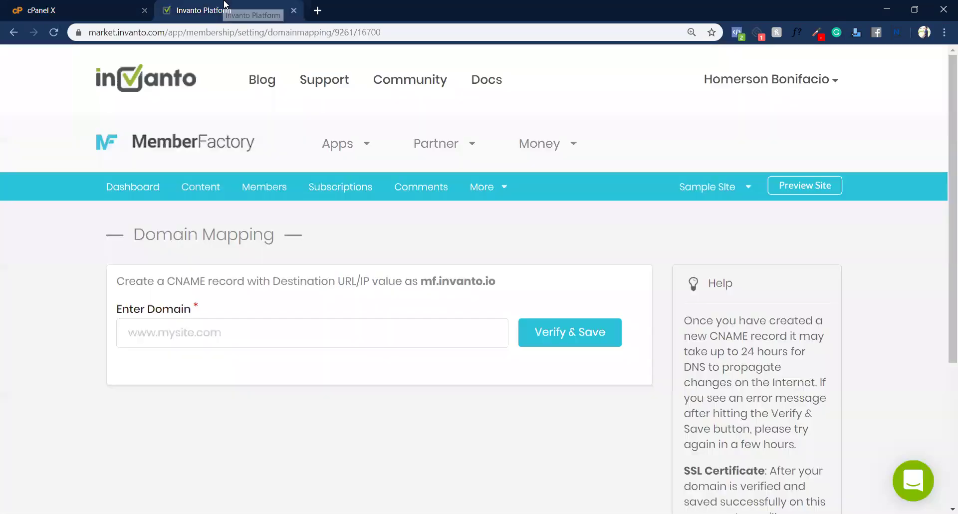
pyautogui.click(252, 341)
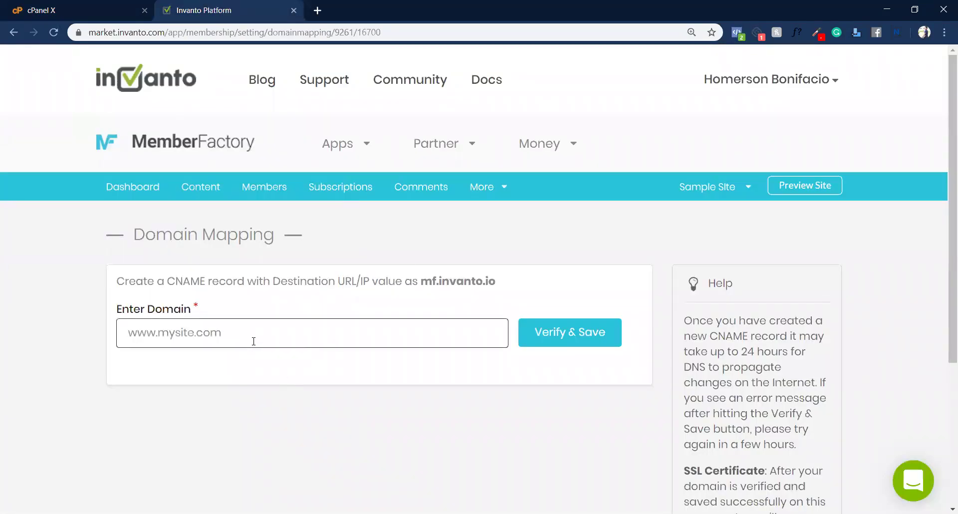
pyautogui.rightClick(252, 344)
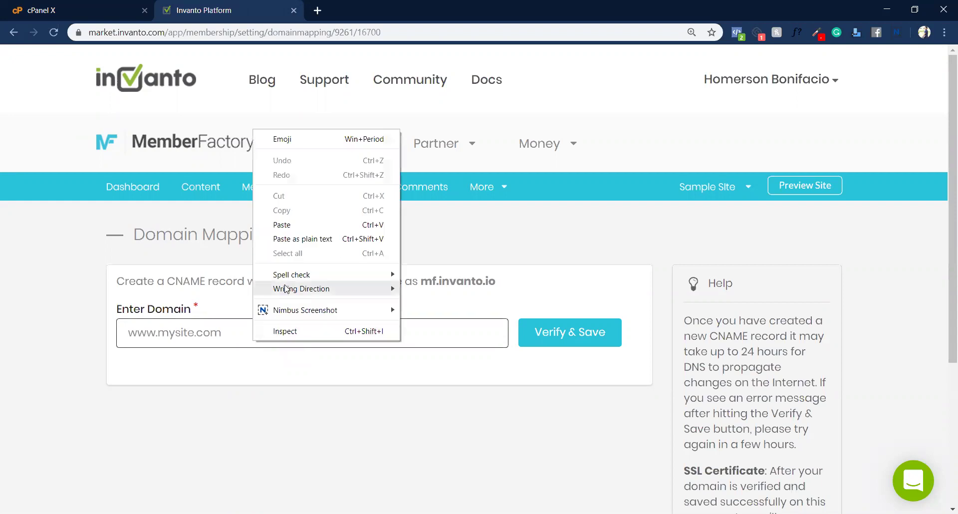
pyautogui.click(287, 238)
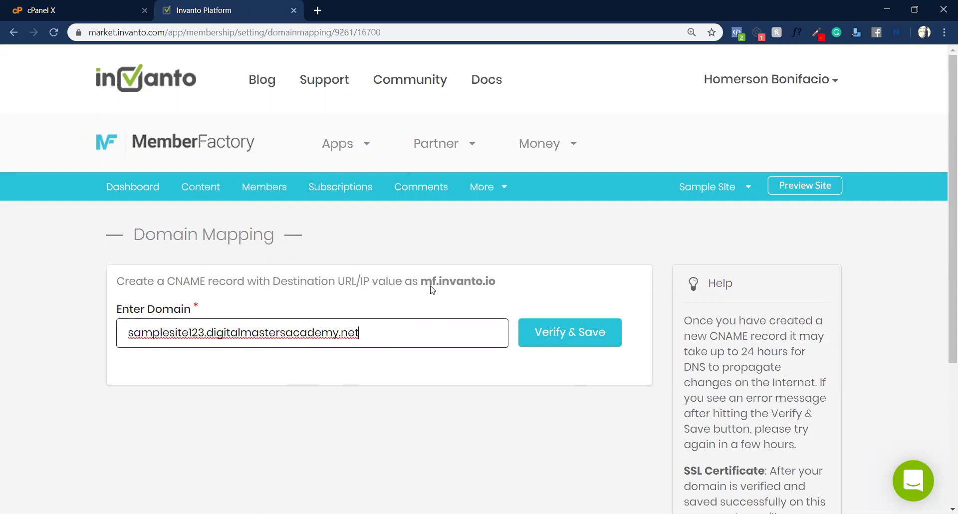
# - Copy the CNAME destination mf.invanto.io and try to verify and save the entered domain
pyautogui.moveTo(421, 284); pyautogui.dragTo(489, 286)
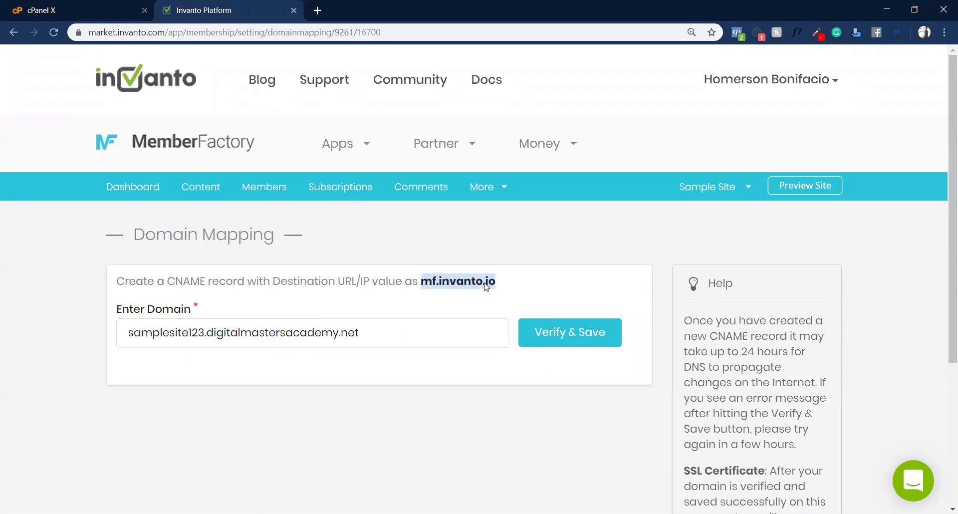
pyautogui.rightClick(485, 284)
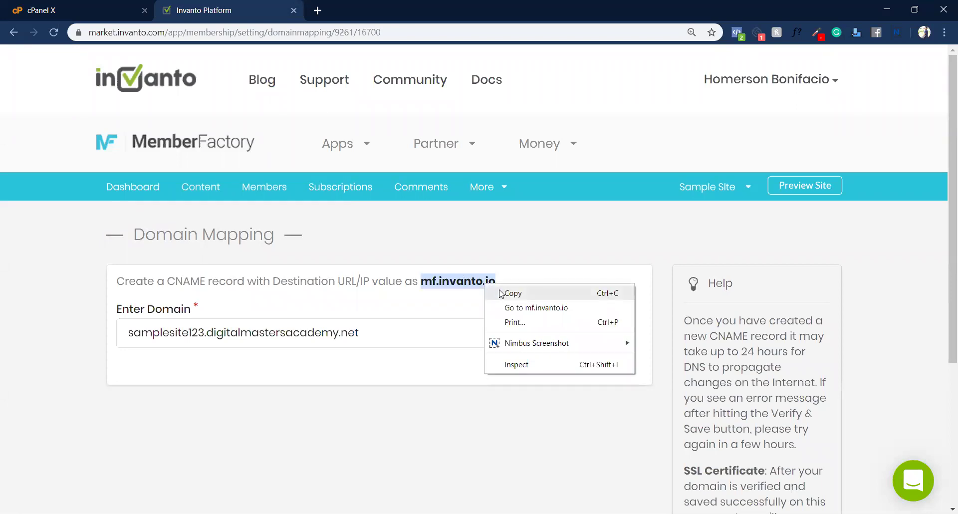
pyautogui.click(499, 291)
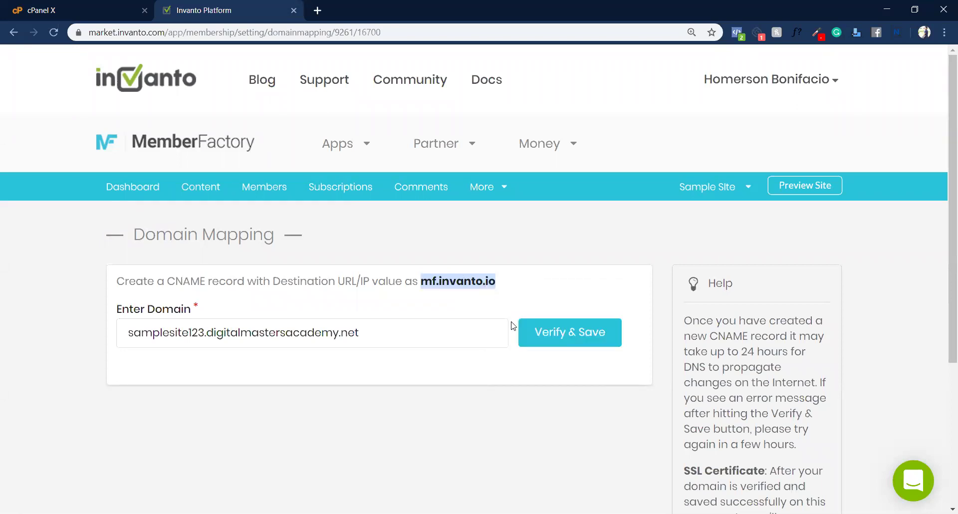
pyautogui.click(572, 343)
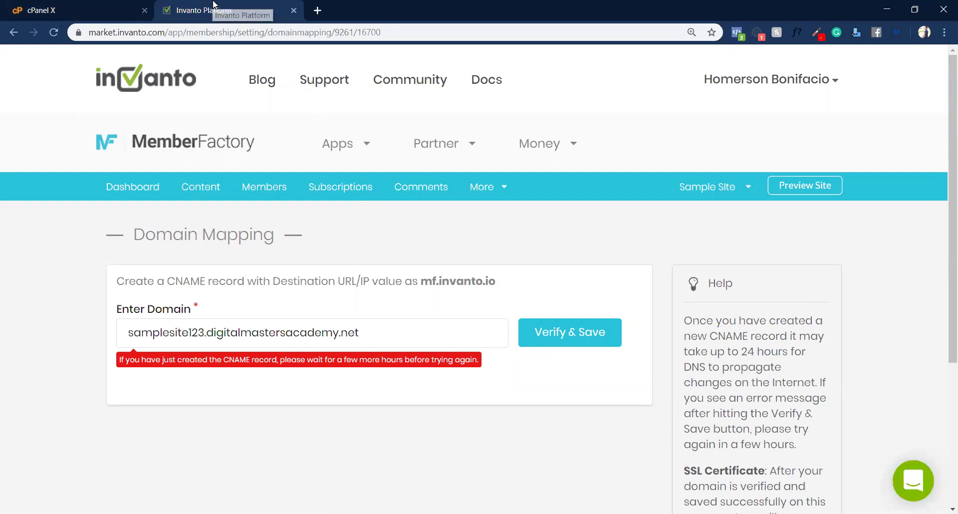
# - Switch to cPanel and load the digitalmastersacademy.net zone in the Advanced DNS Zone Editor
pyautogui.click(31, 5)
pyautogui.scroll(5, 746, 333)
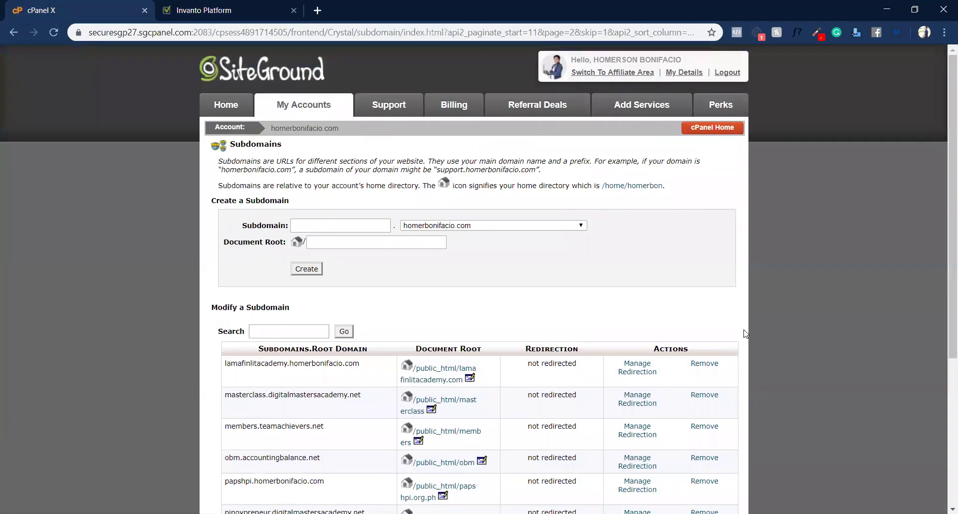
pyautogui.click(726, 129)
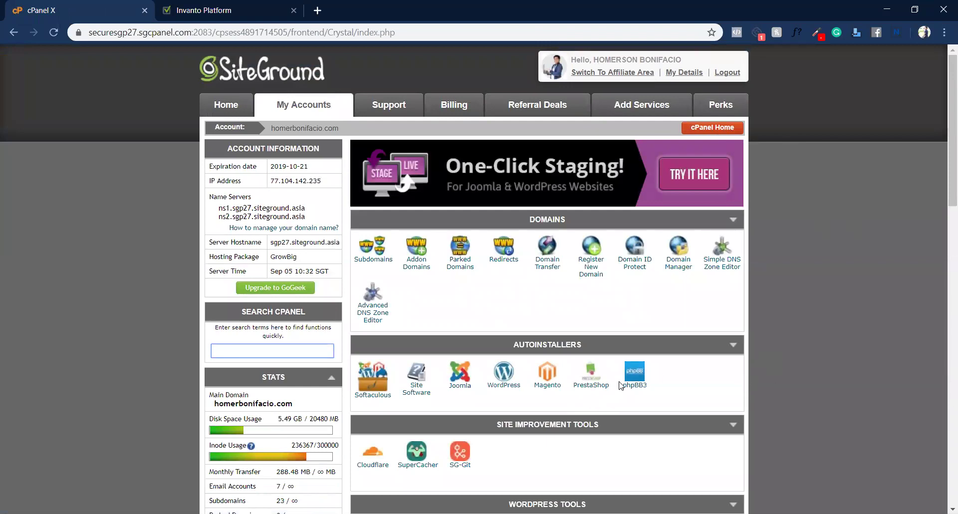
pyautogui.scroll(-2, 621, 385)
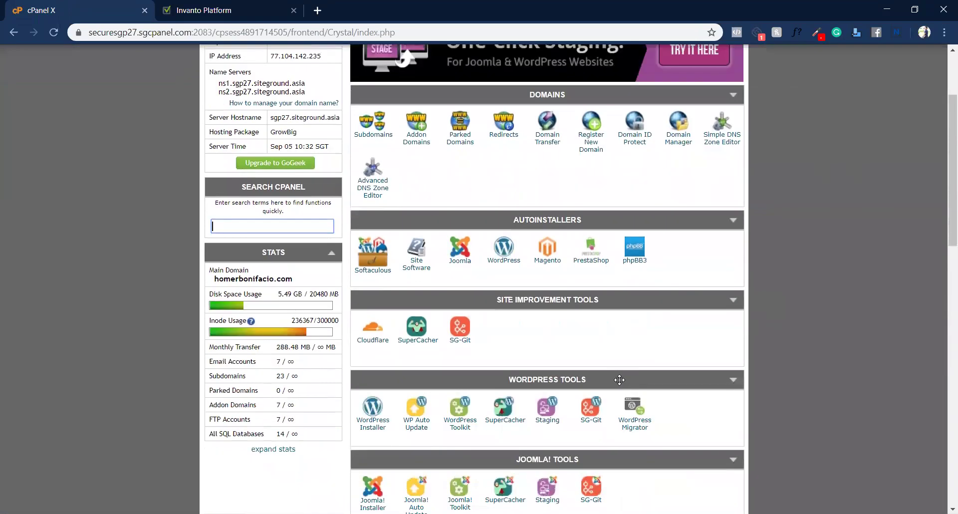
pyautogui.click(378, 189)
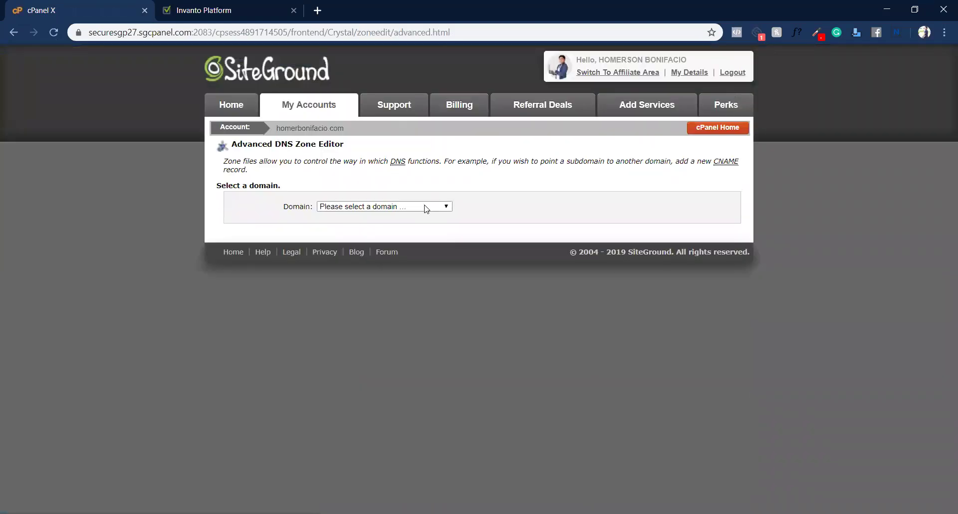
pyautogui.click(425, 208)
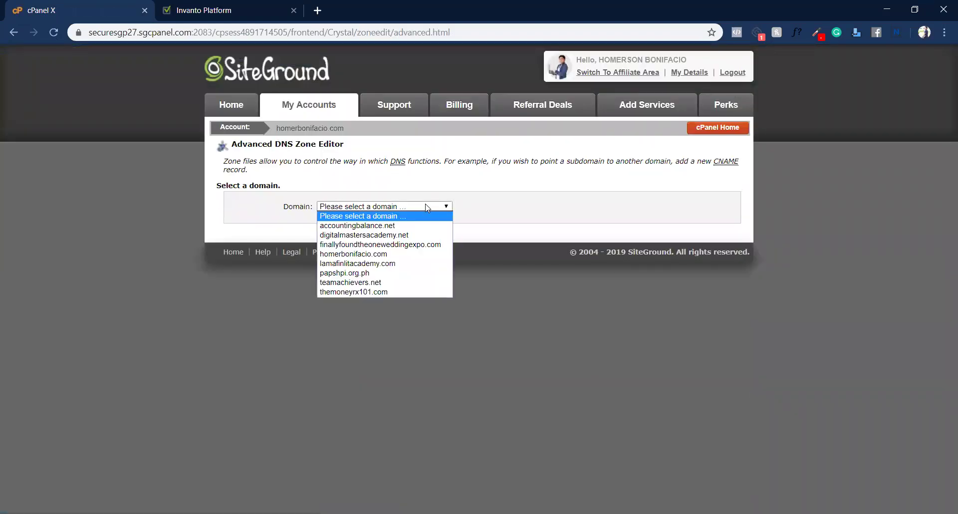
pyautogui.click(416, 235)
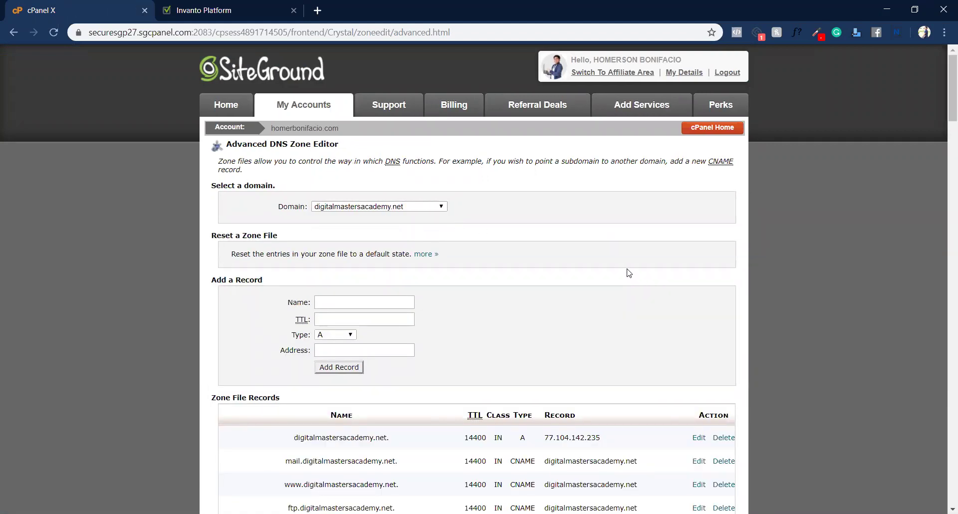
# - Look through the zone file records for the samplesite123.digitalmastersacademy.net entry
pyautogui.scroll(-3, 627, 273)
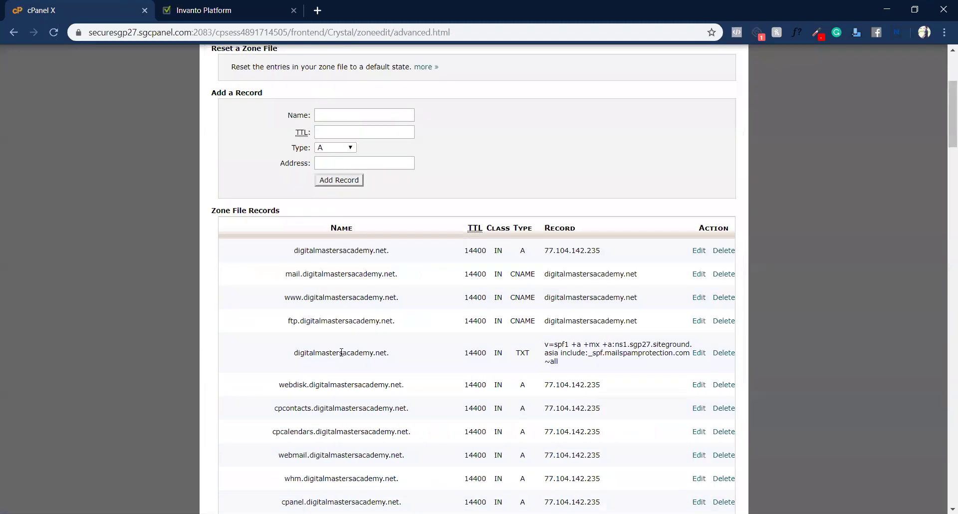
pyautogui.scroll(-1, 341, 352)
pyautogui.scroll(-1, 337, 375)
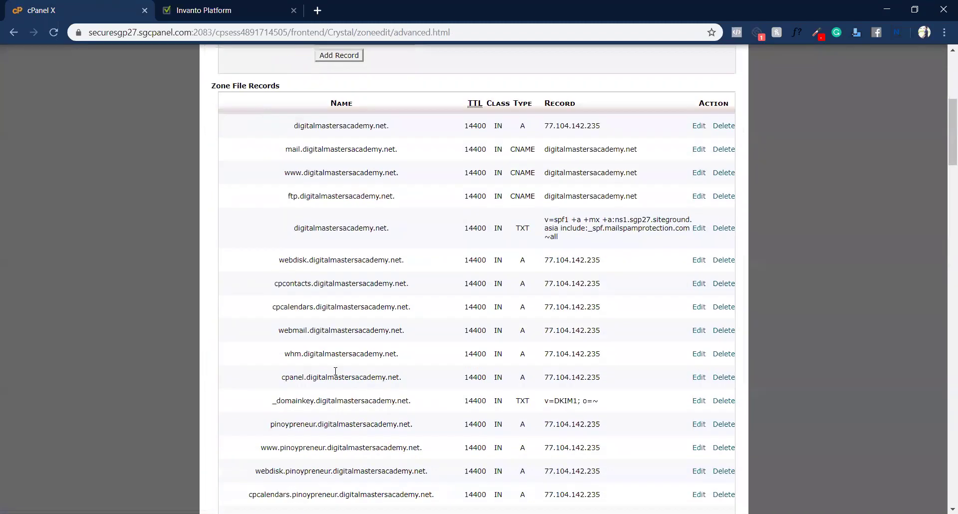
pyautogui.scroll(-3, 335, 375)
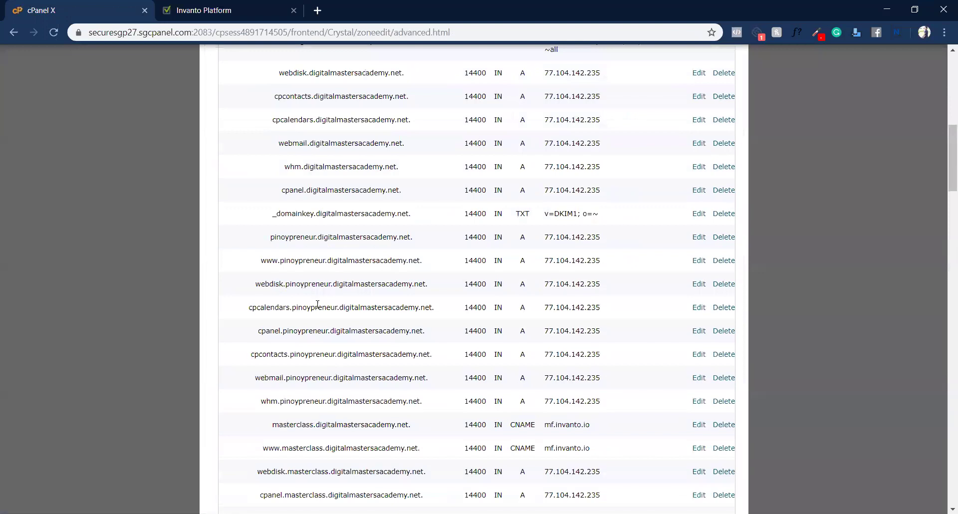
pyautogui.scroll(-3, 320, 354)
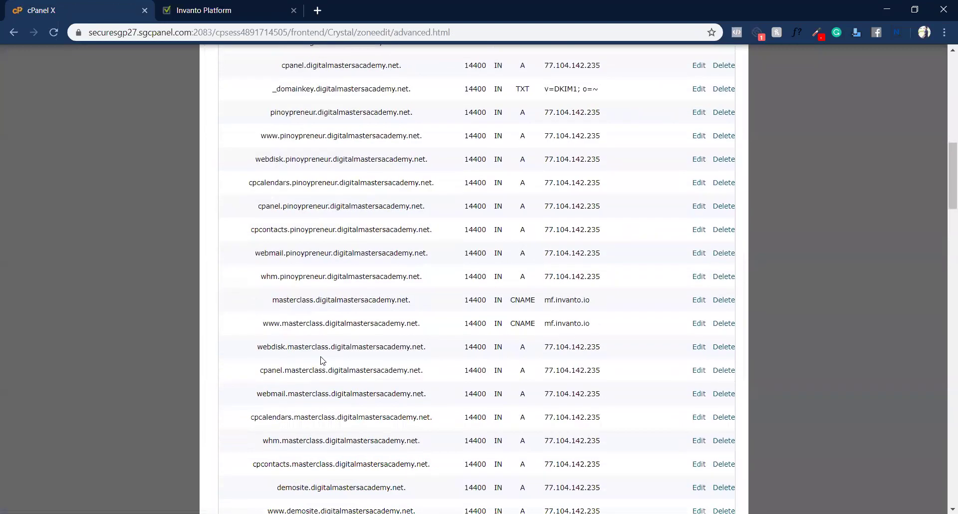
pyautogui.scroll(-3, 320, 359)
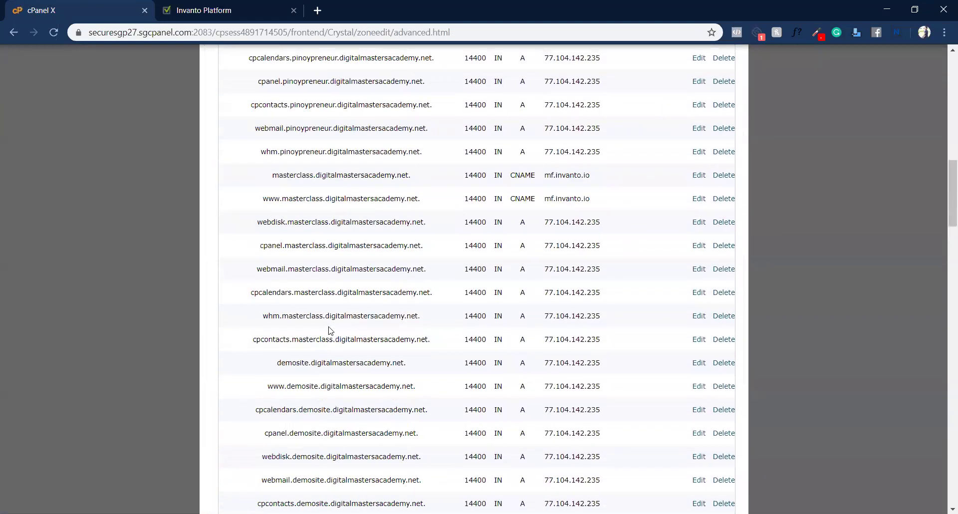
pyautogui.scroll(-5, 328, 331)
pyautogui.scroll(-2, 329, 332)
pyautogui.scroll(-3, 309, 353)
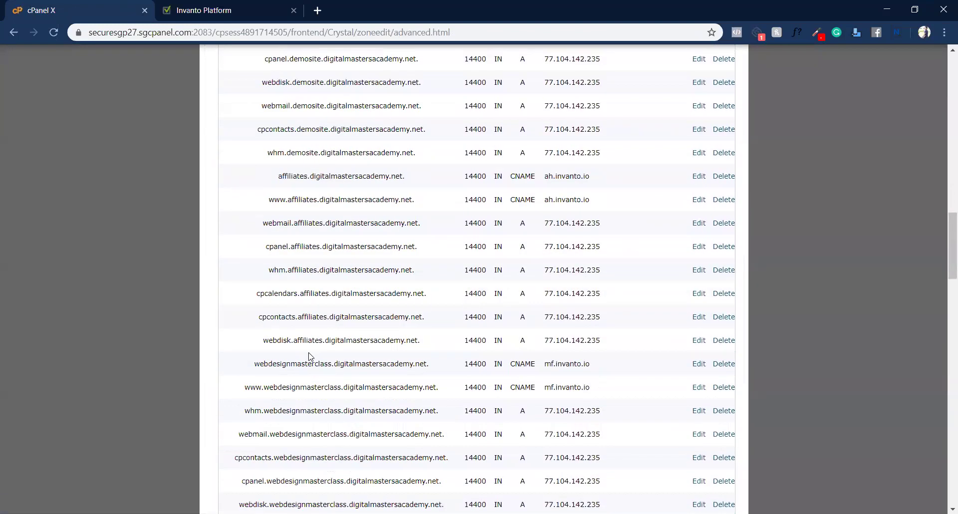
pyautogui.scroll(-4, 309, 352)
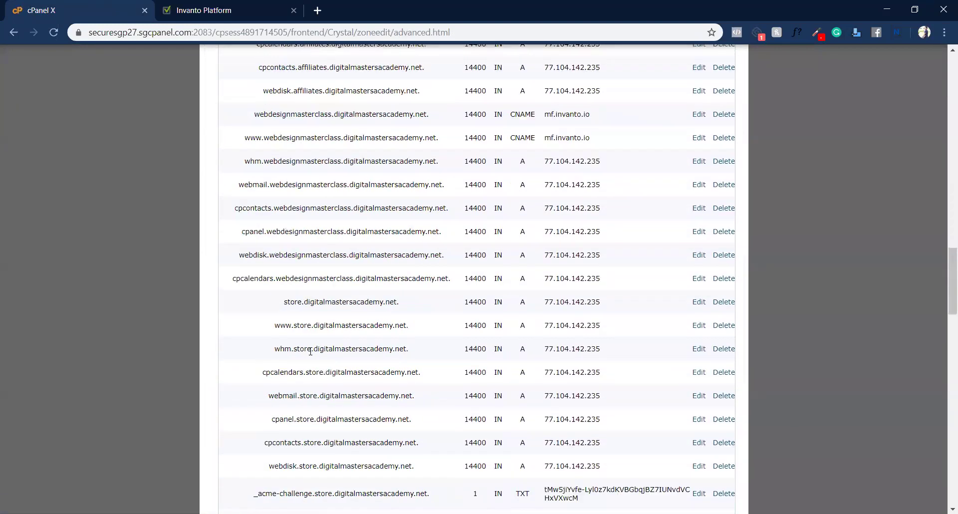
pyautogui.scroll(-3, 310, 351)
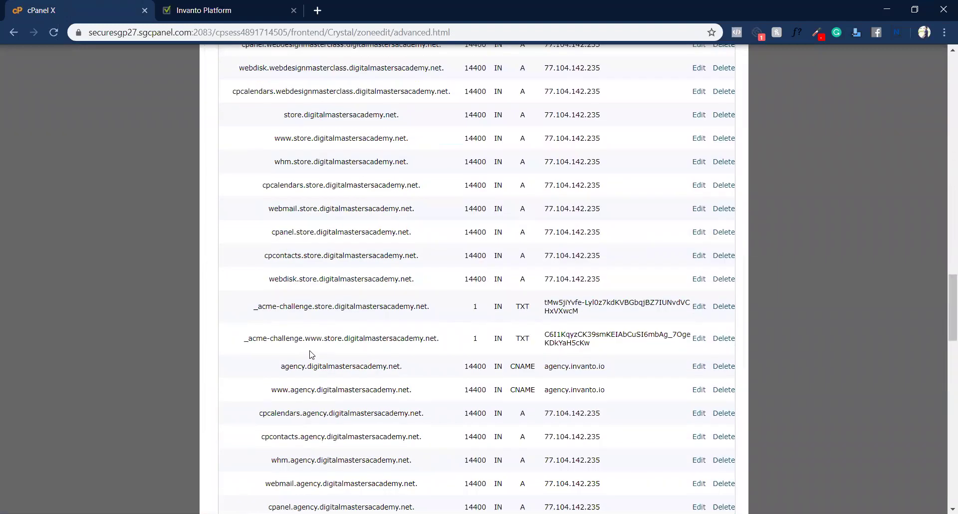
pyautogui.scroll(-1, 311, 354)
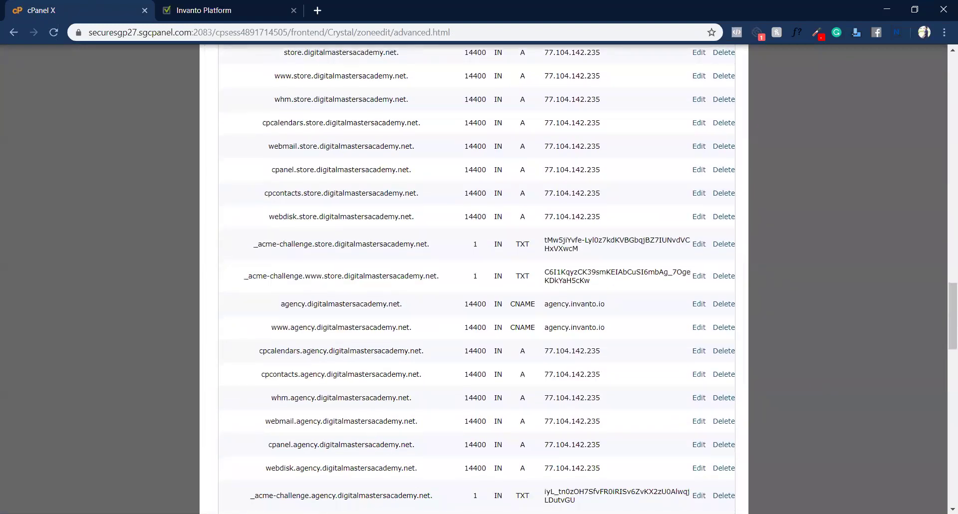
pyautogui.scroll(-18, 310, 354)
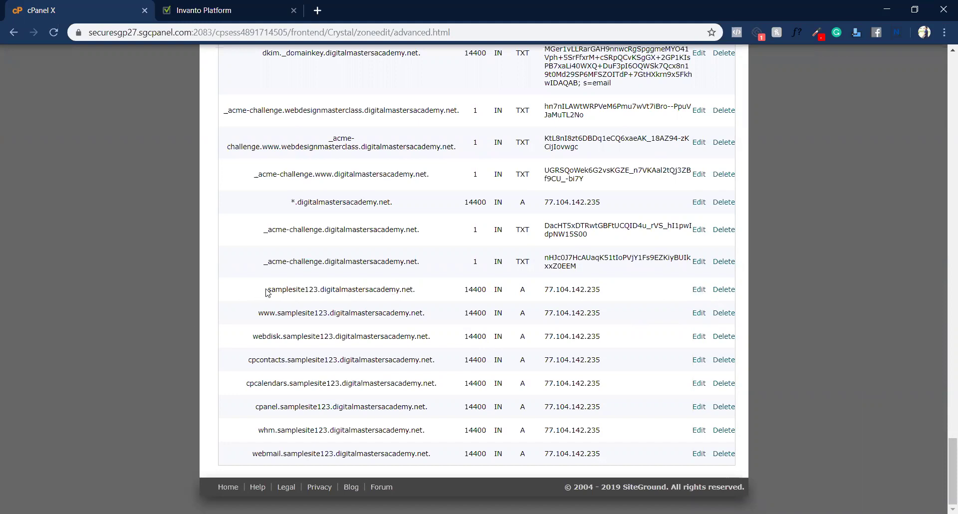
pyautogui.moveTo(268, 289); pyautogui.dragTo(446, 292)
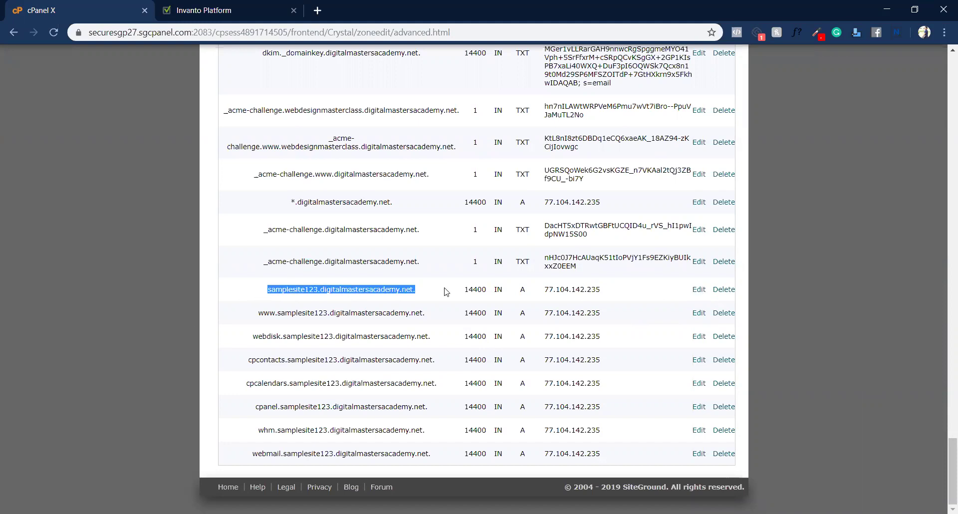
# - Change the samplesite123.digitalmastersacademy.net record to type CNAME with the copied destination mf.invanto.io and save it
pyautogui.click(699, 289)
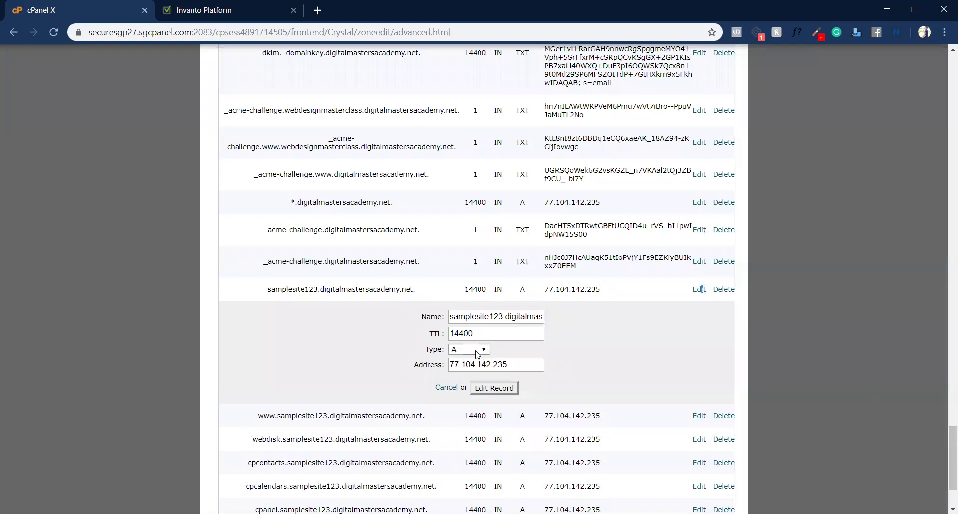
pyautogui.click(471, 351)
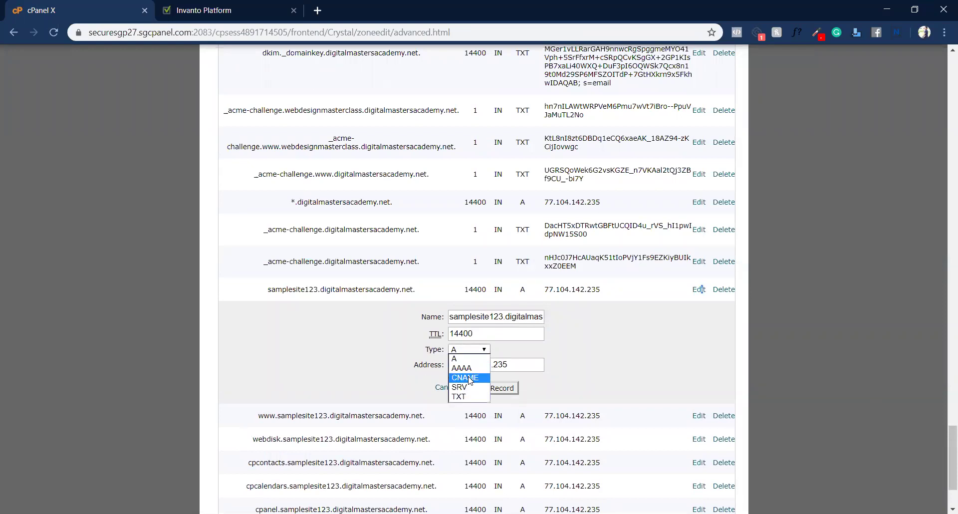
pyautogui.click(470, 378)
pyautogui.click(471, 367)
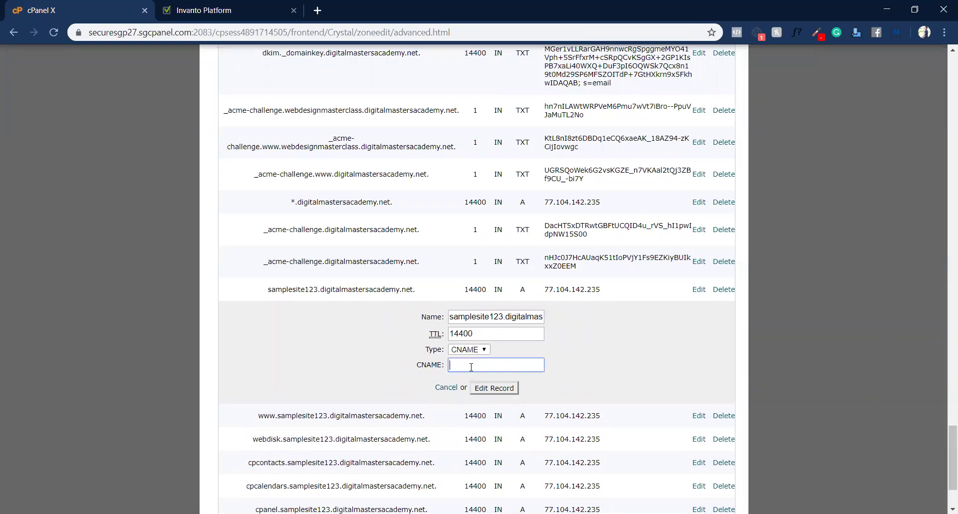
pyautogui.rightClick(471, 367)
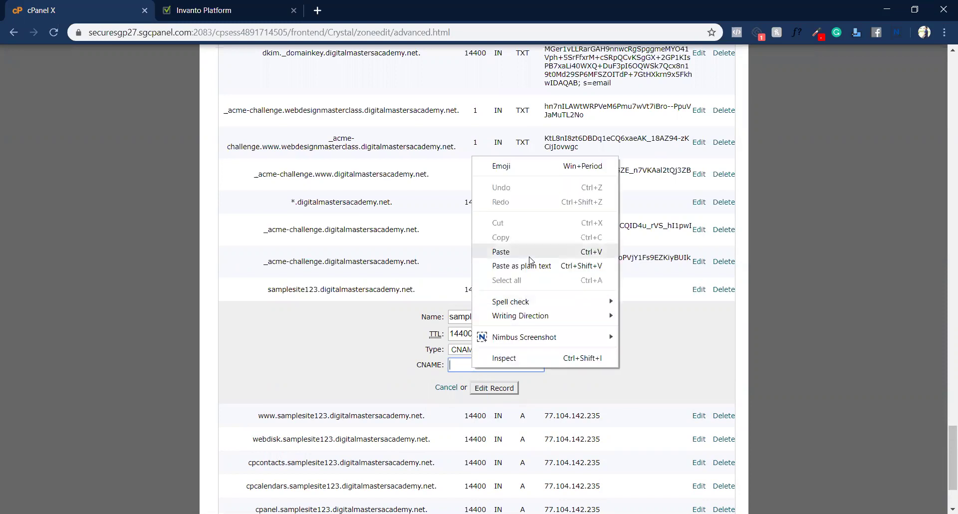
pyautogui.click(535, 268)
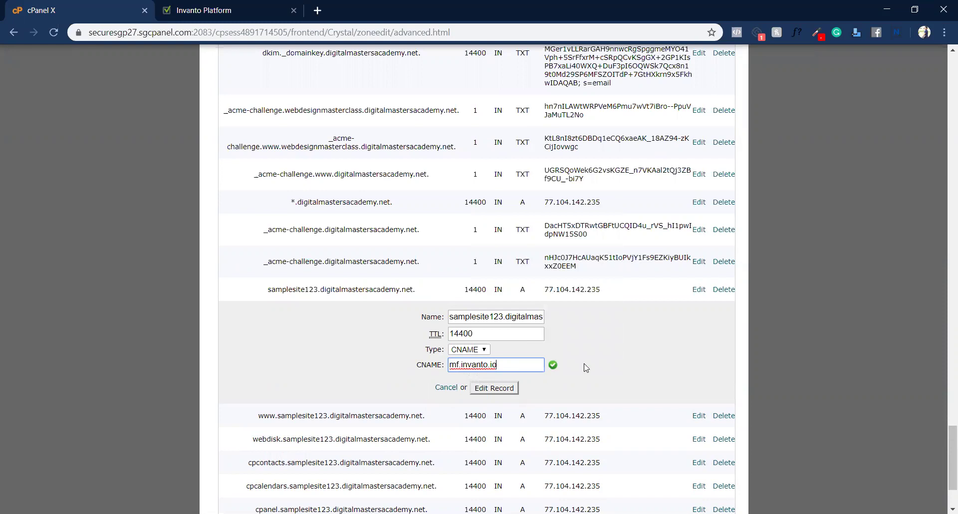
pyautogui.click(489, 392)
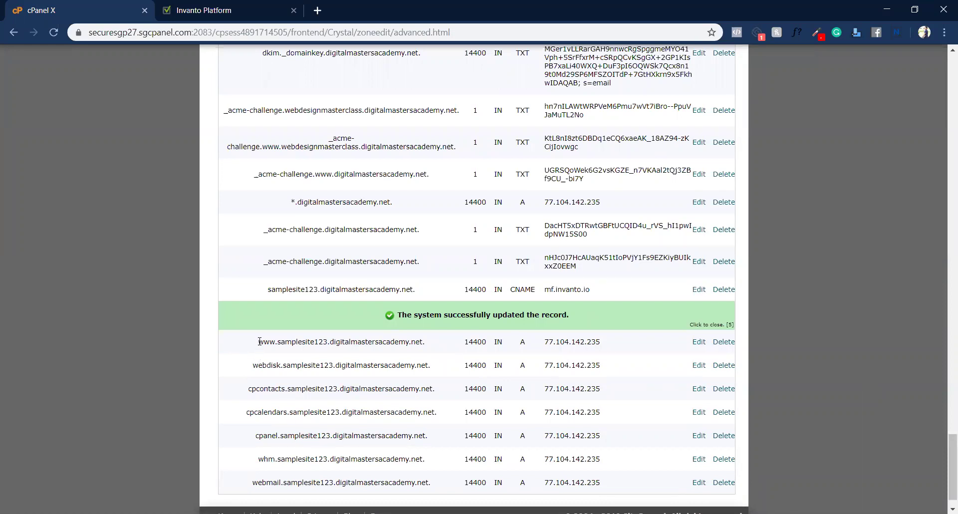
pyautogui.moveTo(258, 342); pyautogui.dragTo(319, 344)
pyautogui.click(697, 344)
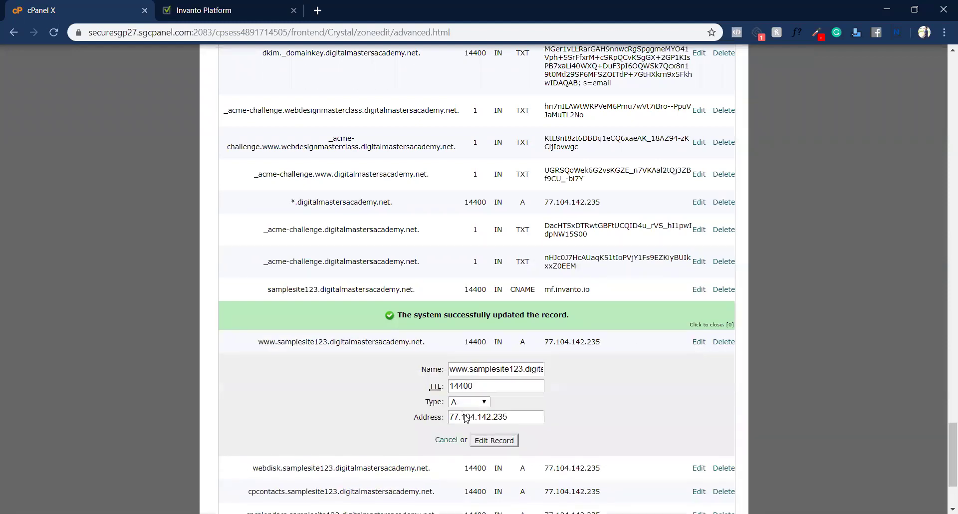
pyautogui.click(472, 373)
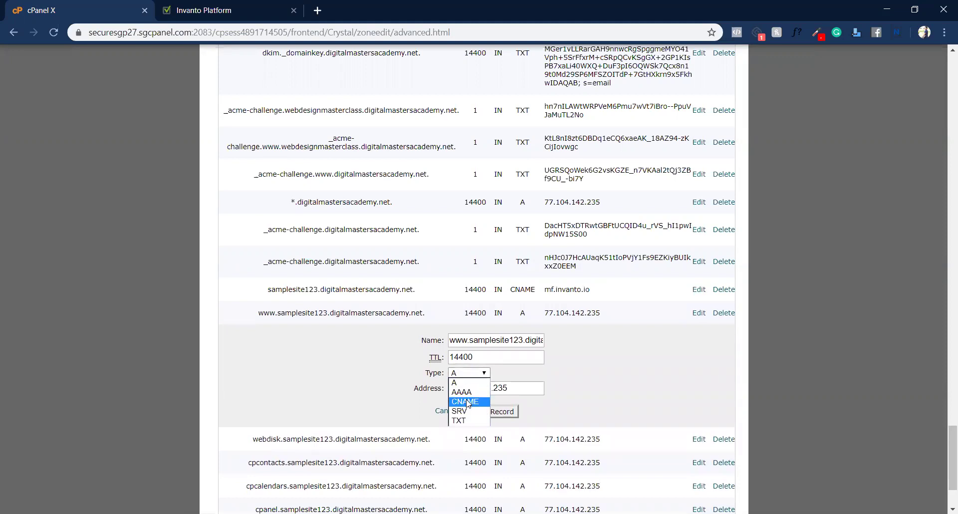
pyautogui.click(468, 402)
pyautogui.click(476, 389)
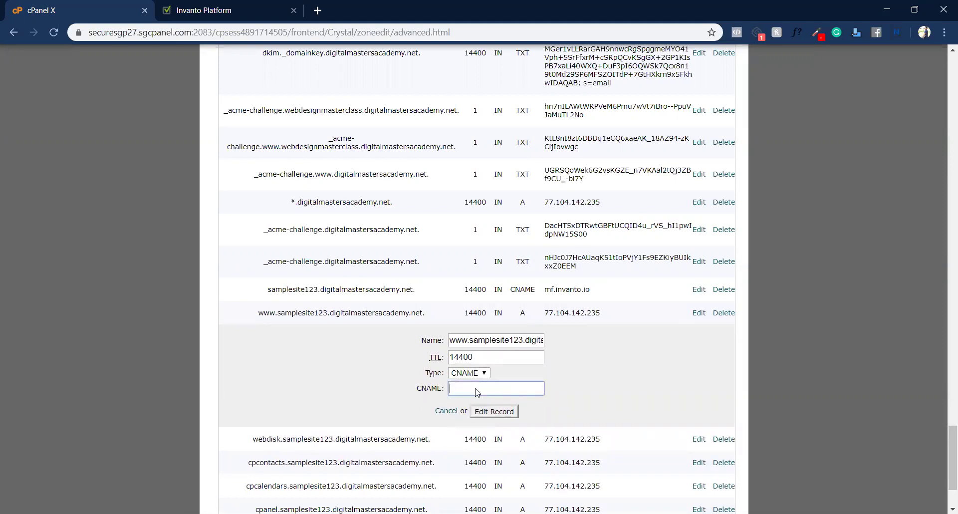
pyautogui.rightClick(476, 392)
pyautogui.click(517, 288)
pyautogui.click(507, 414)
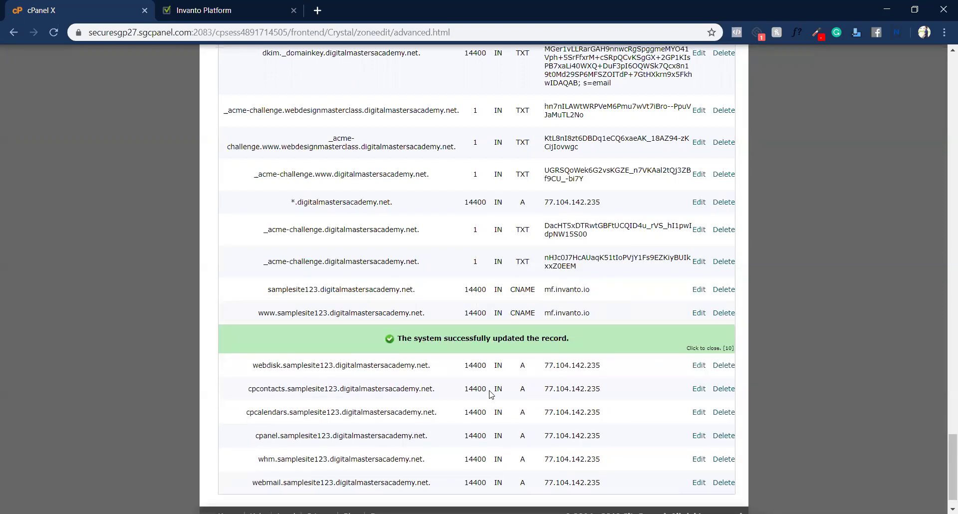
# - Switch back to the Invanto Domain Mapping page, verify and save the entered domain, and check the status notice
pyautogui.click(192, 6)
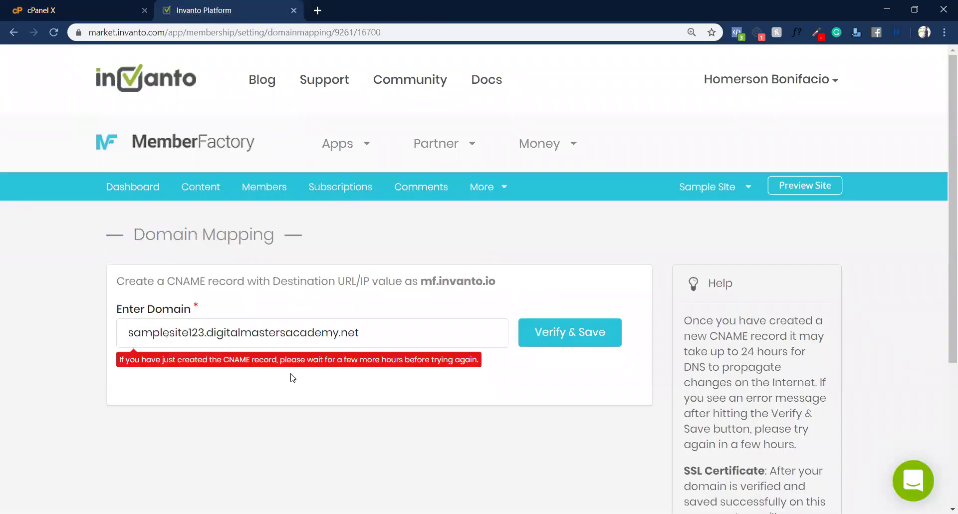
pyautogui.click(570, 338)
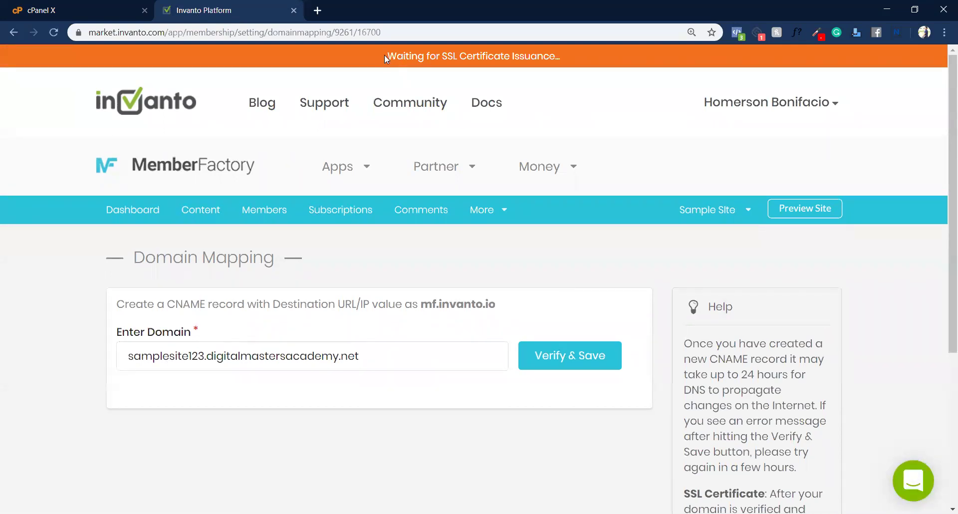
pyautogui.moveTo(388, 57); pyautogui.dragTo(607, 58)
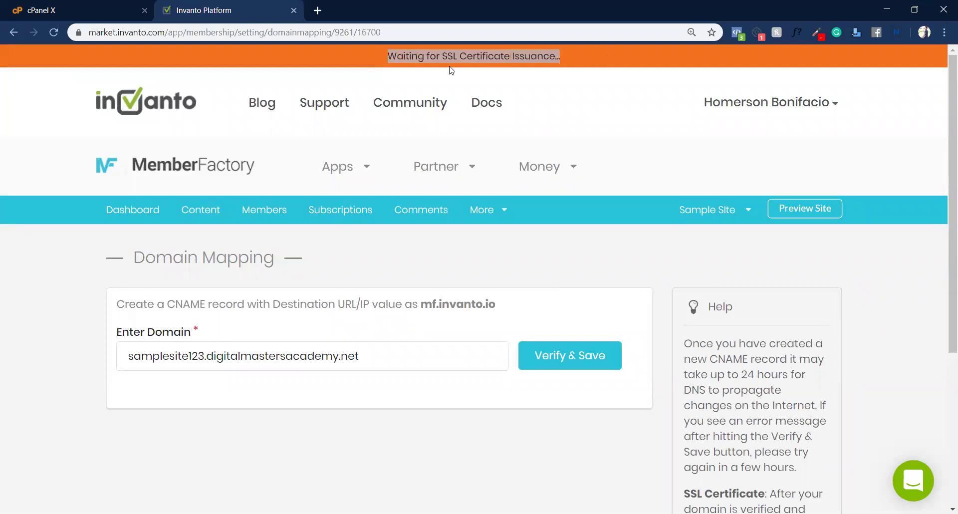